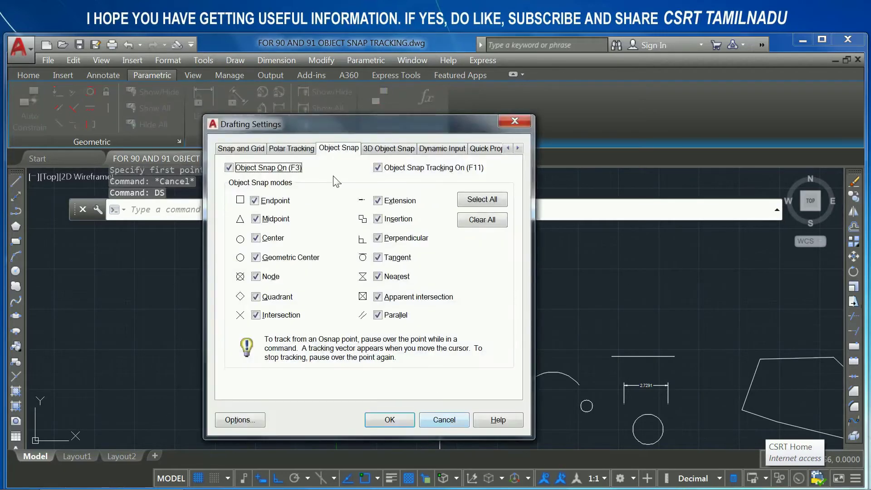
Dismiss the drafting settings without changes and turn off the Endpoint running snap
drag(331, 135, 295, 82)
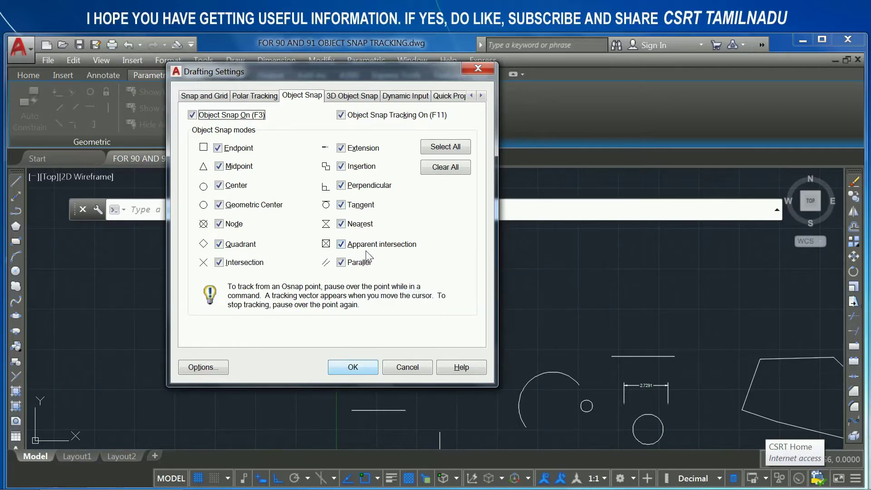
click(406, 363)
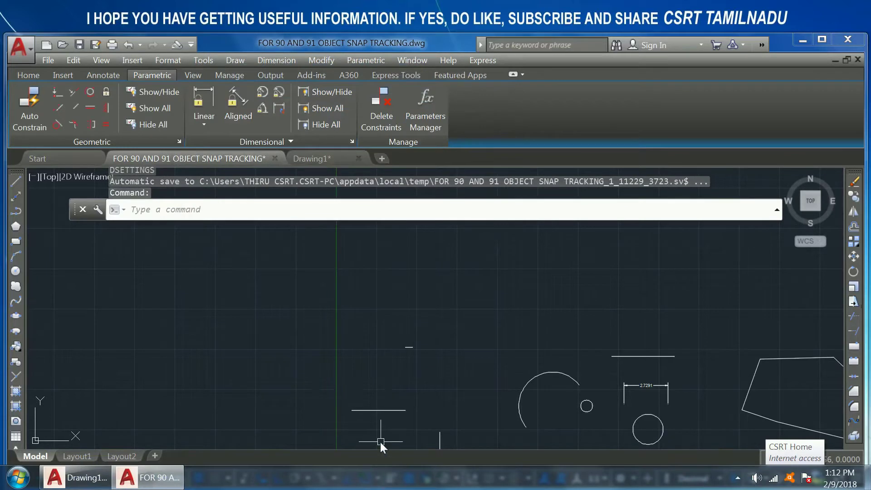
click(378, 478)
click(406, 223)
click(532, 287)
click(426, 346)
Clear all object snap modes in the drafting settings and enable only Endpoint, leaving object snap and tracking on
text(ds)
key(Return)
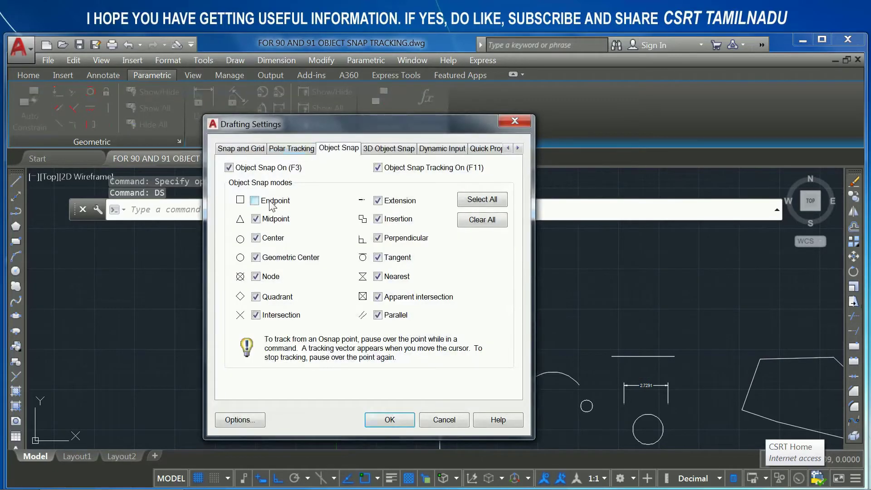
click(484, 220)
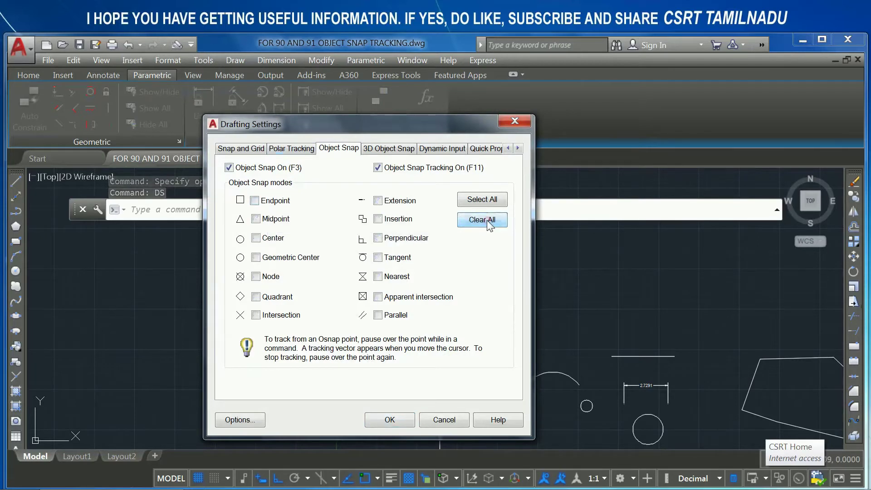
click(481, 199)
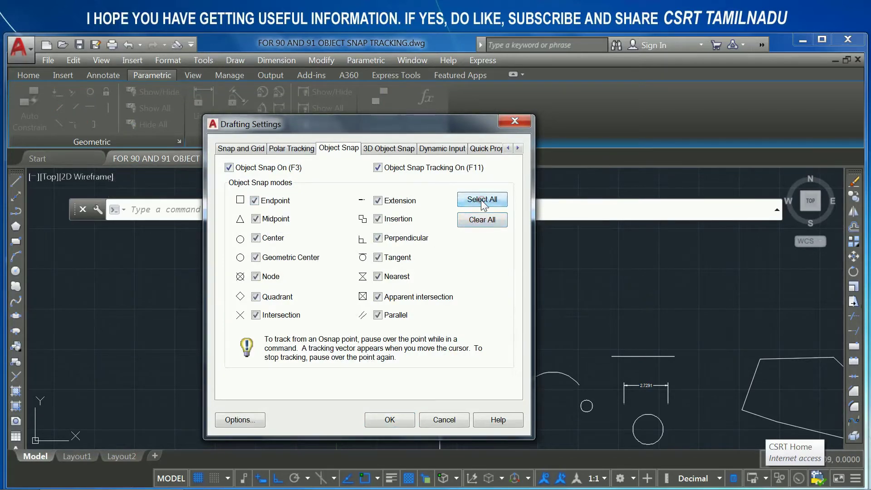
click(389, 420)
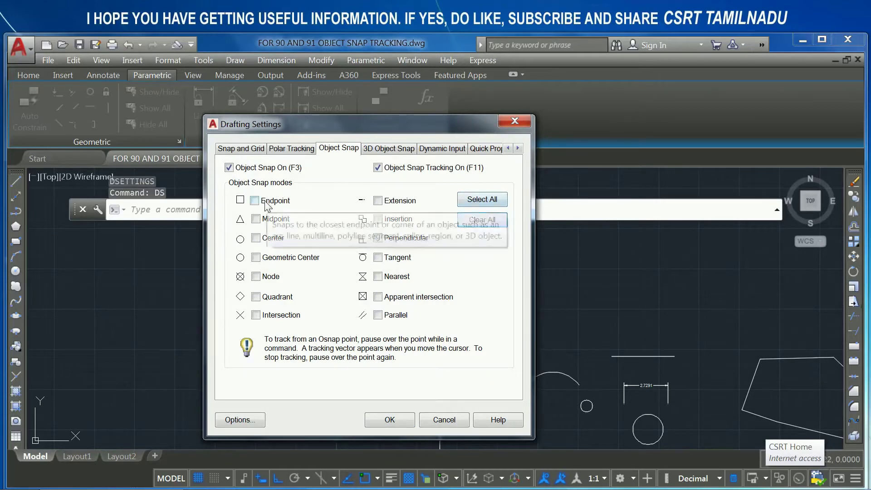
click(266, 206)
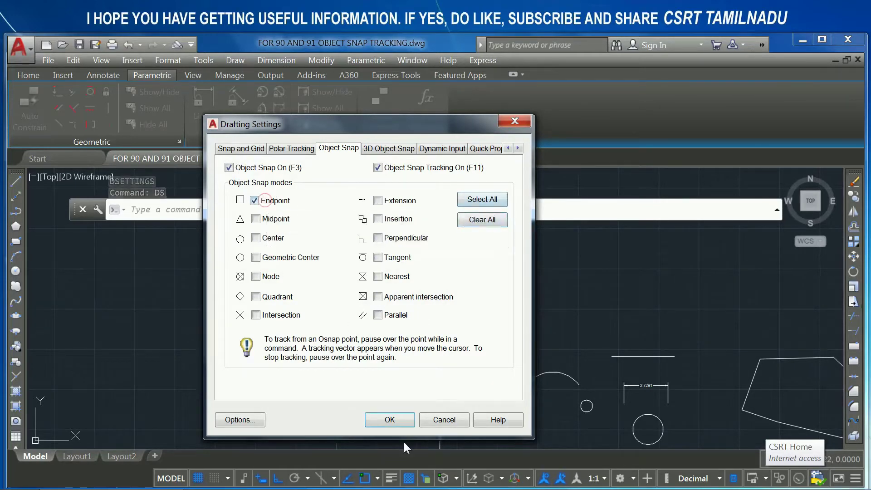
click(399, 421)
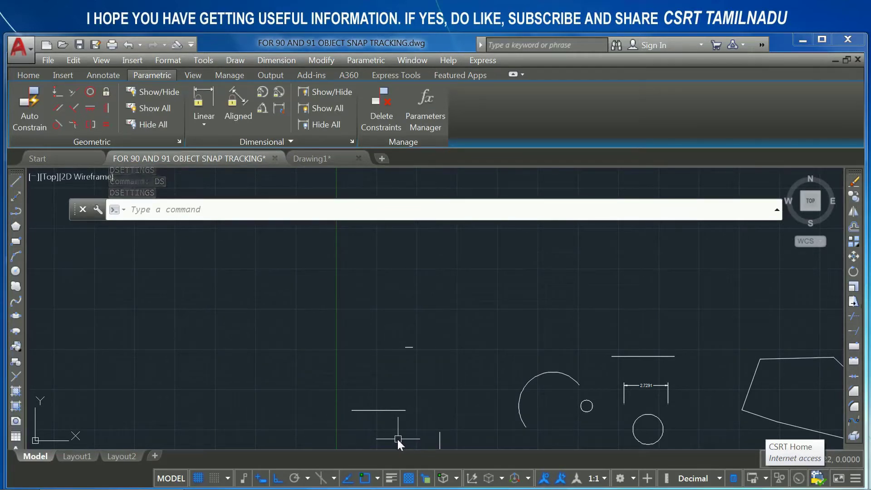
Preview the Endpoint snap around the lower horizontal line with the Line command, without drawing anything
text(L)
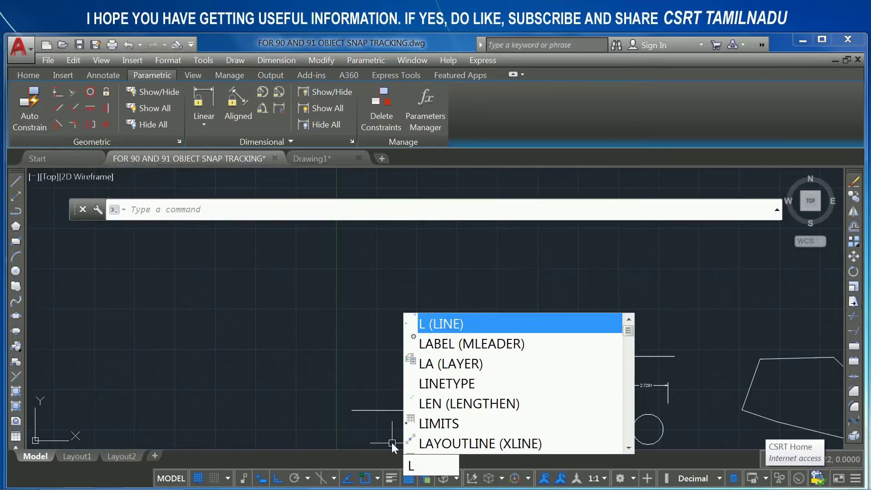
key(Return)
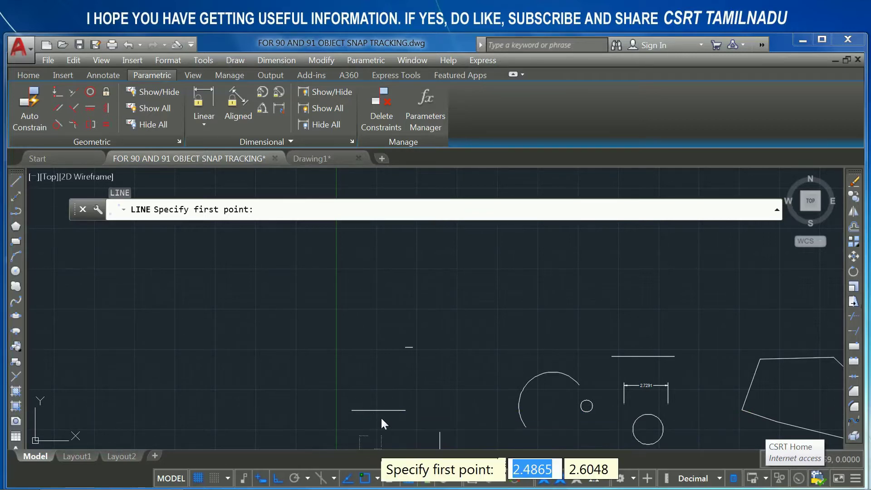
key(Escape)
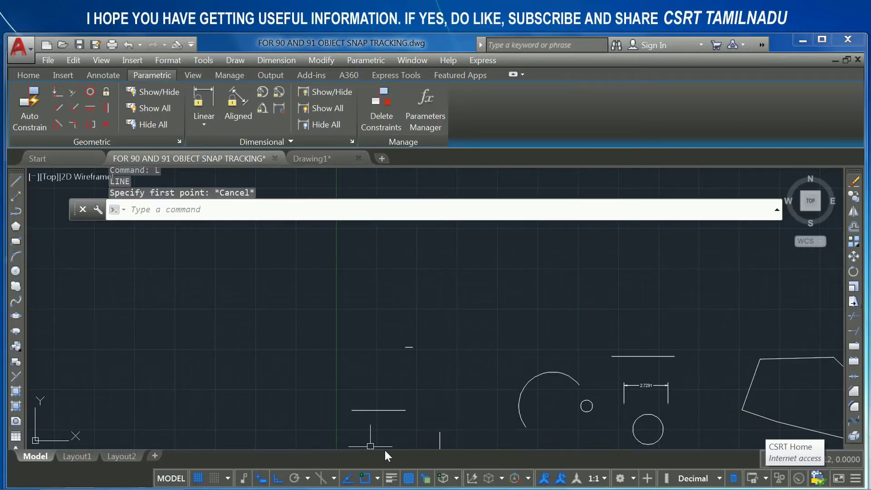
Turn on the Midpoint snap alongside Endpoint and preview it on the horizontal line with the Line command
click(377, 479)
click(393, 241)
click(374, 256)
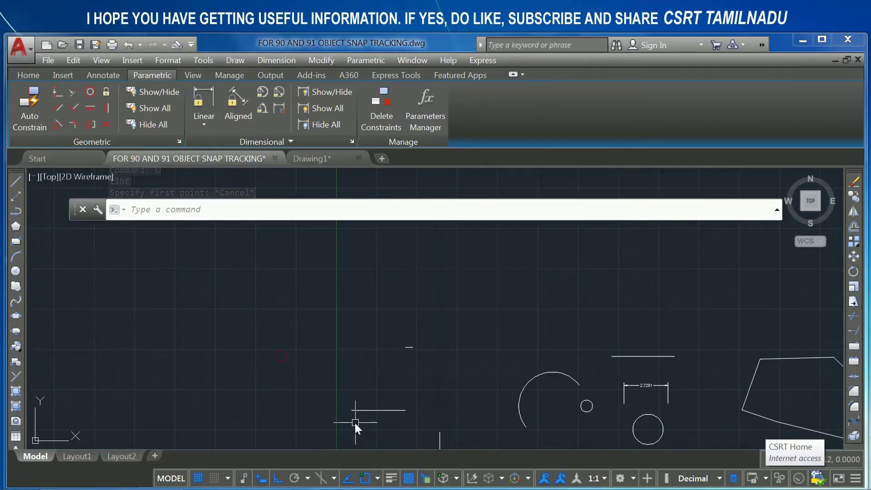
text(L)
key(Return)
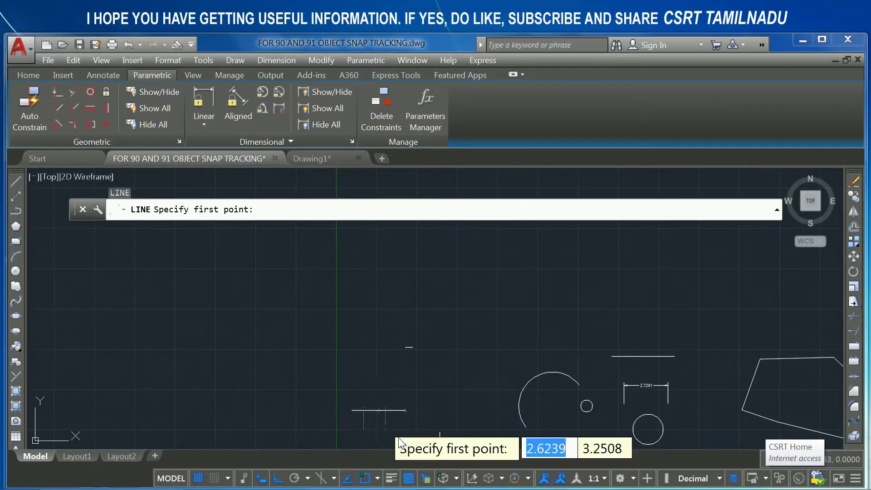
Switch the running snap from Endpoint and Midpoint to Center and preview it on the arc and the circle below the dimension
click(377, 477)
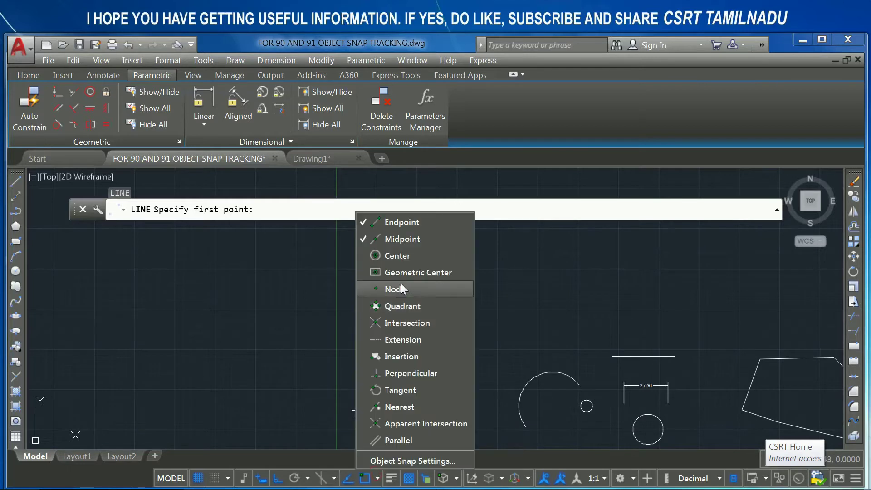
click(410, 227)
click(410, 243)
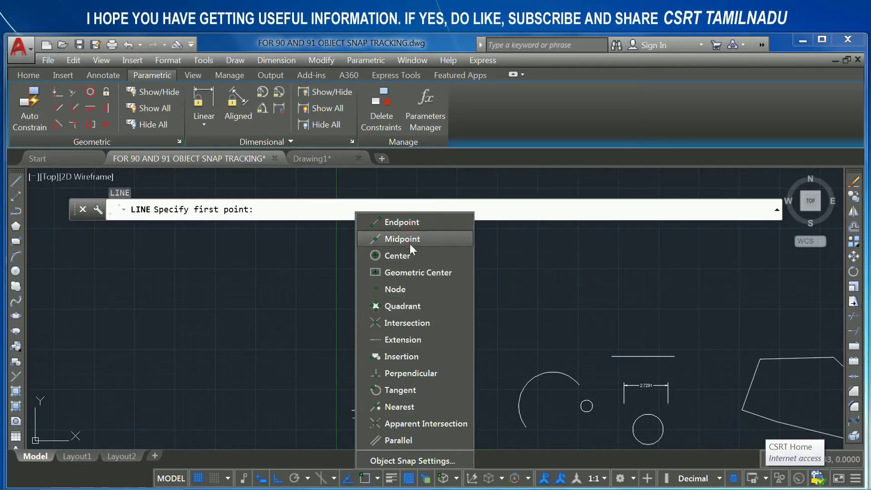
click(407, 257)
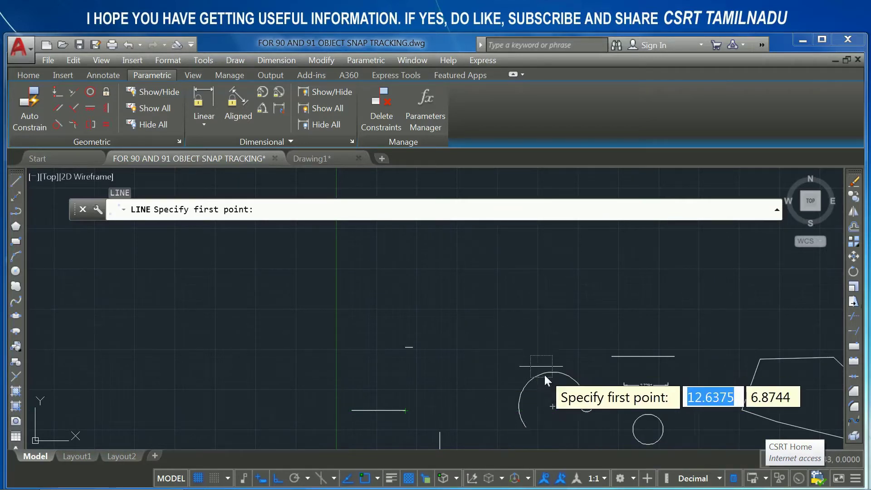
mouse_move(552, 403)
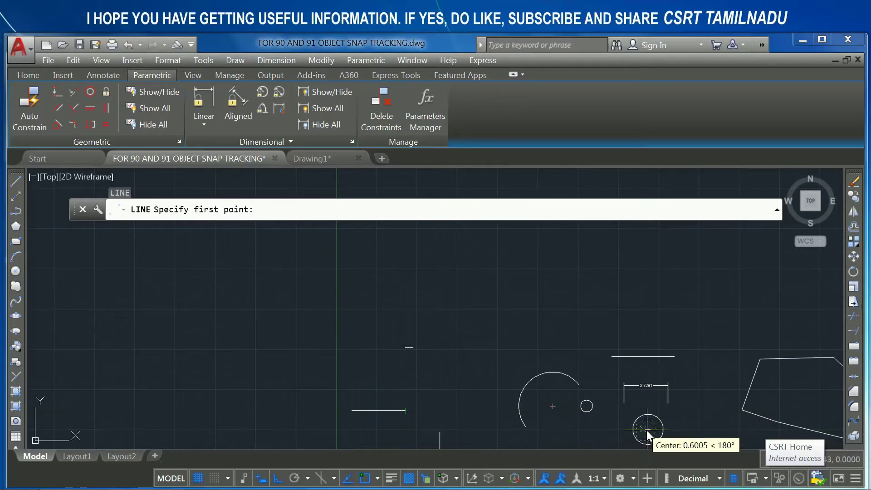
middle_drag(666, 429, 472, 395)
key(Escape)
Turn off the Center snap and check the Line command's behaviour near the circle without any running snap
click(378, 478)
click(403, 252)
click(273, 402)
text(l)
key(Return)
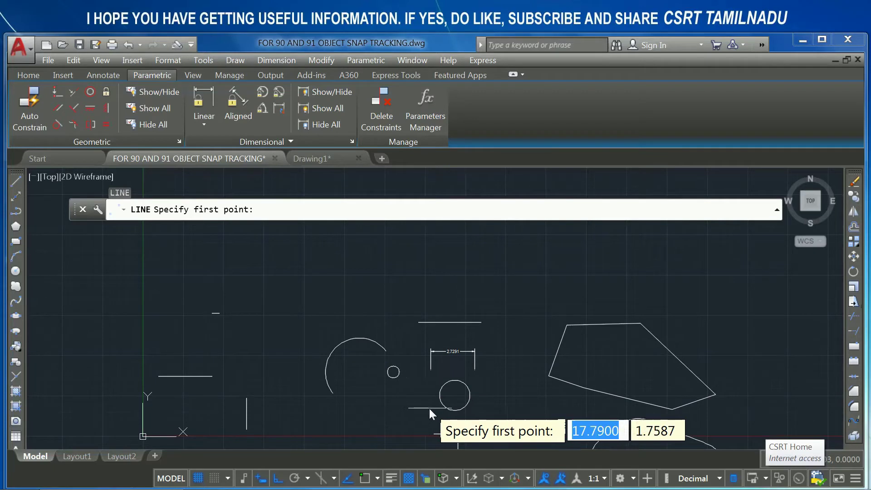
key(Escape)
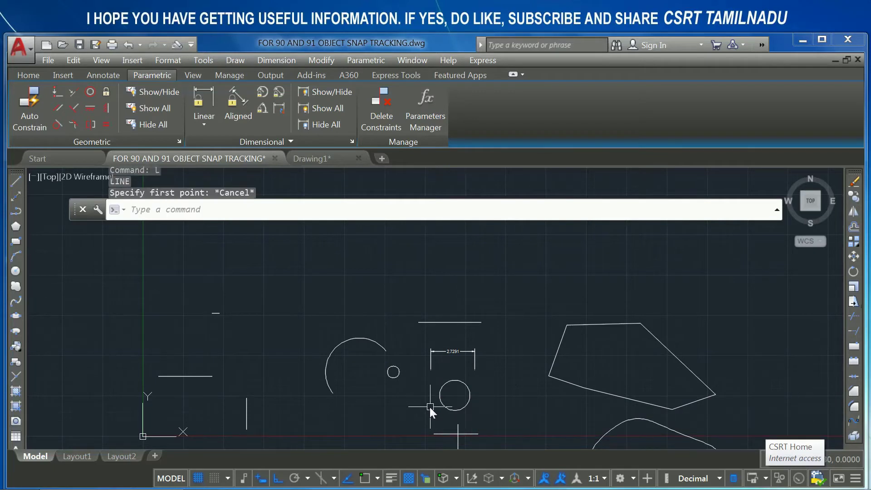
Select the closed spline and the closed polyline above it for inspection, and clear the selection
middle_drag(376, 403, 166, 318)
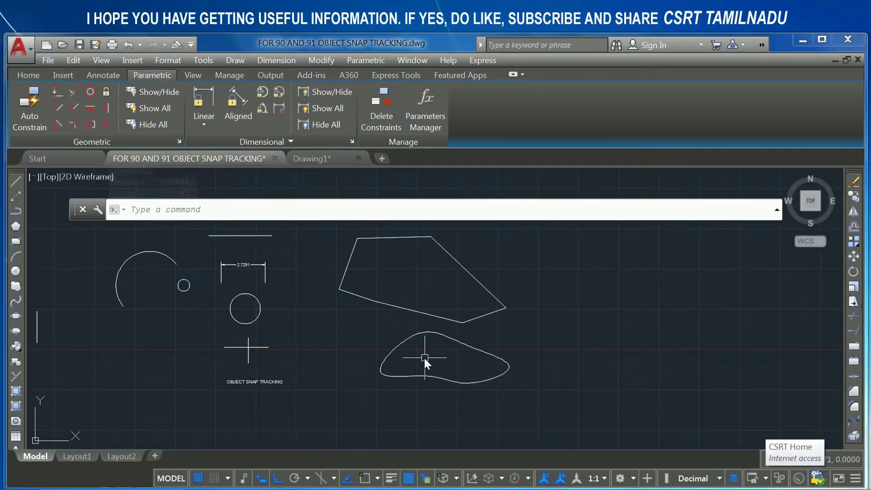
click(377, 479)
click(407, 306)
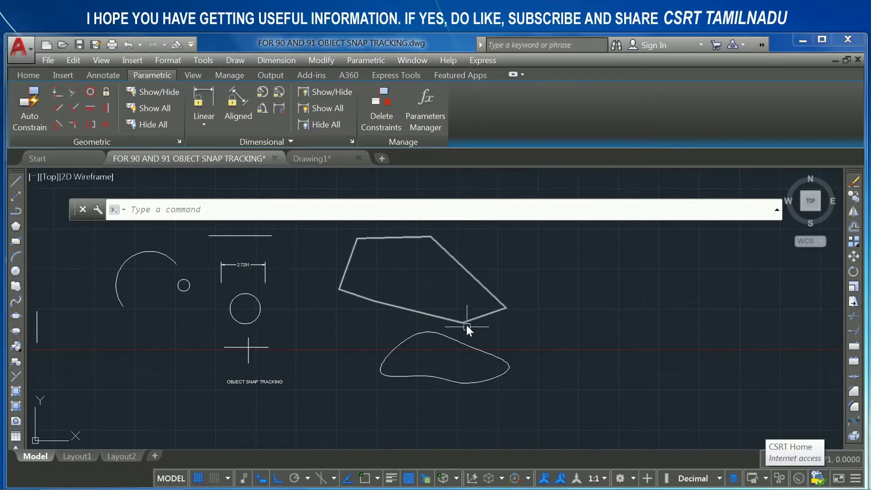
click(463, 341)
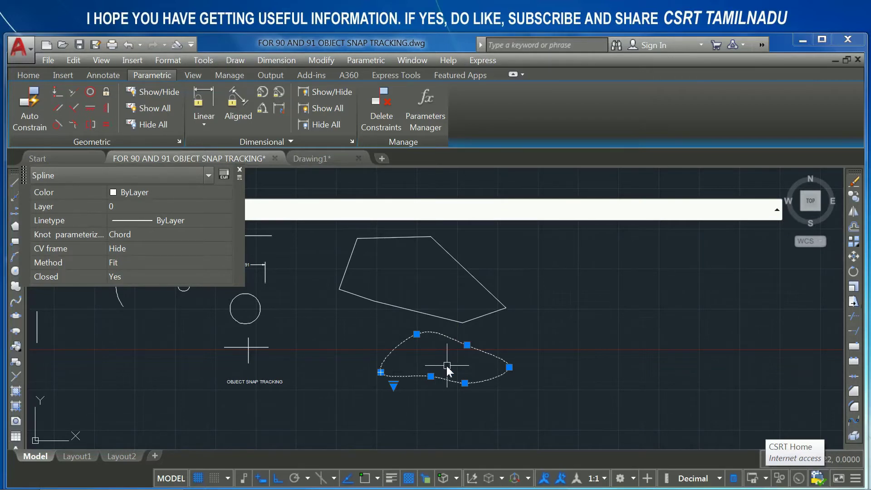
click(473, 319)
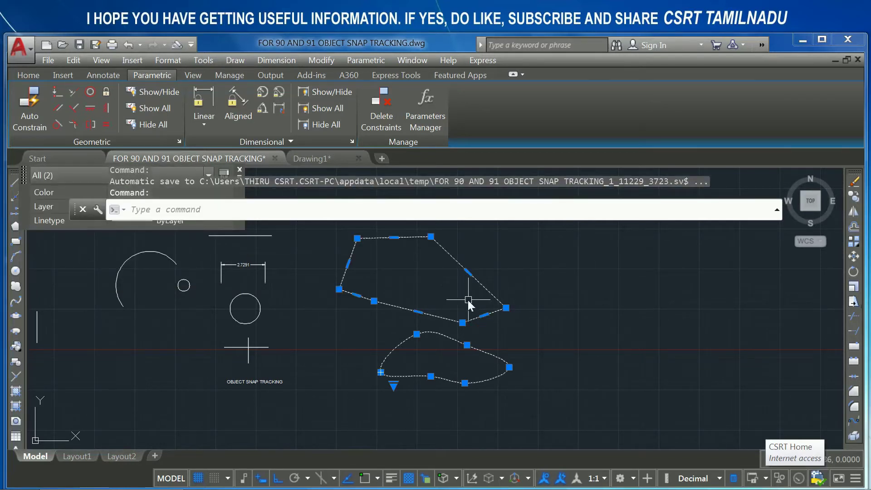
key(Escape)
Turn on the Geometric Center snap and preview it inside the closed polyline and spline with the Line command
click(381, 480)
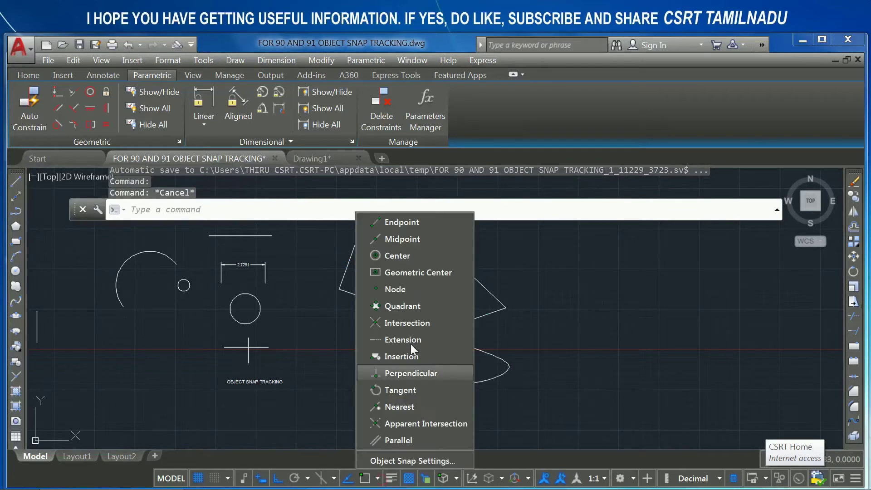
click(420, 272)
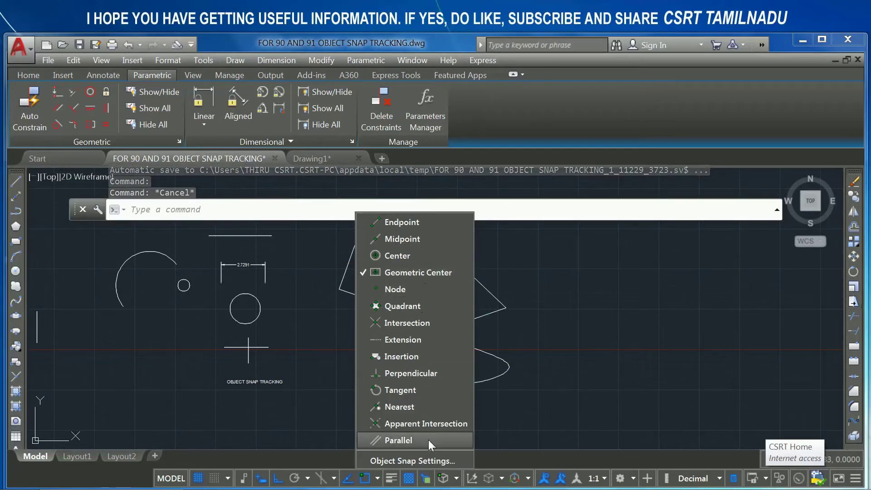
click(515, 376)
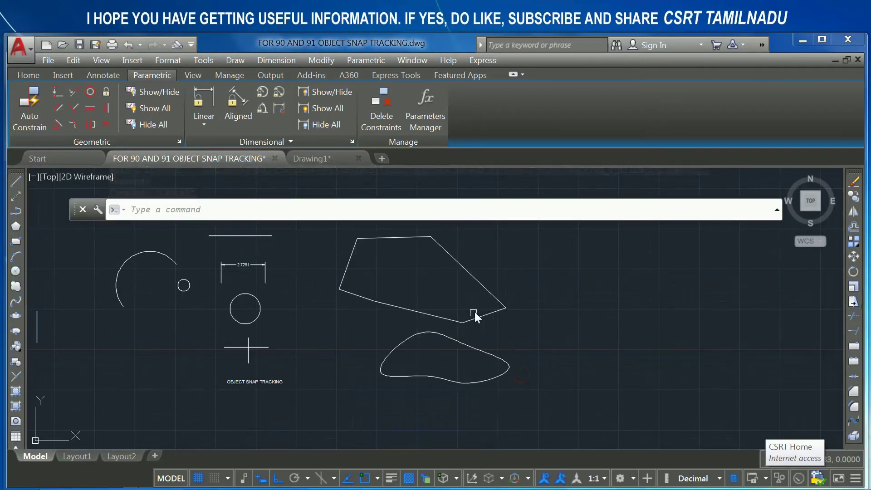
text(l)
key(Return)
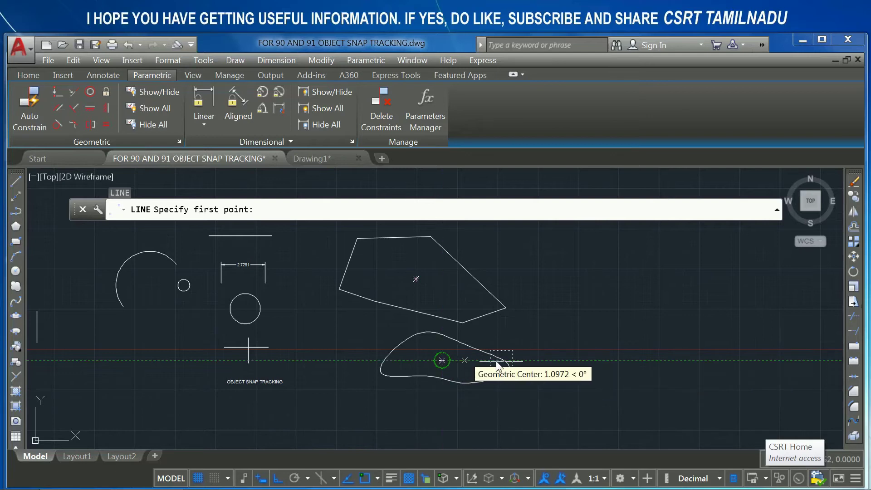
key(Escape)
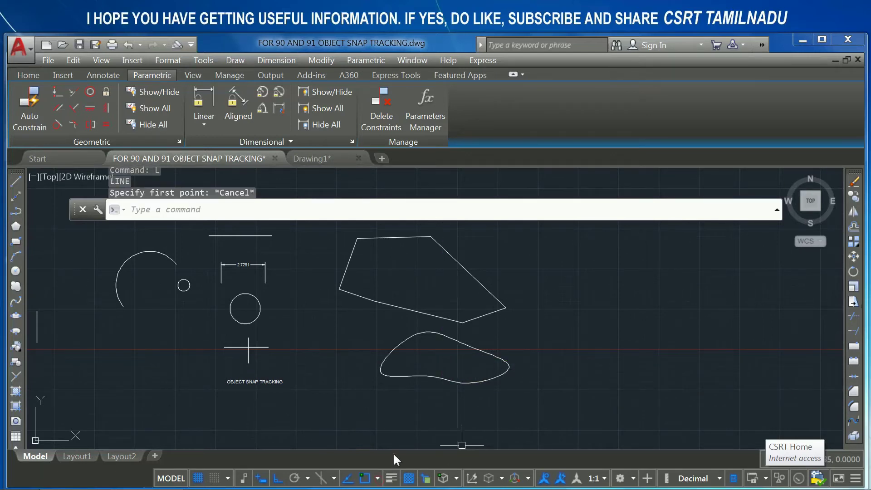
Turn off the Geometric Center snap and check the Line command inside the closed polyline without drawing
click(378, 479)
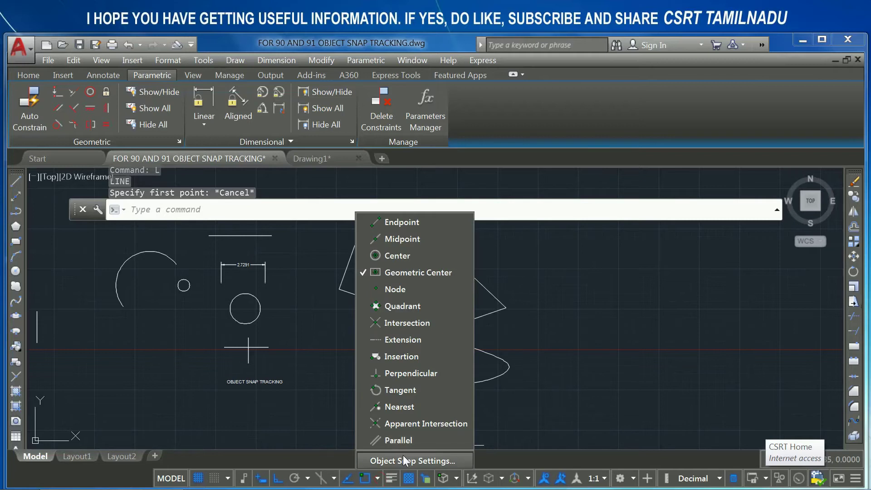
click(416, 272)
text(l)
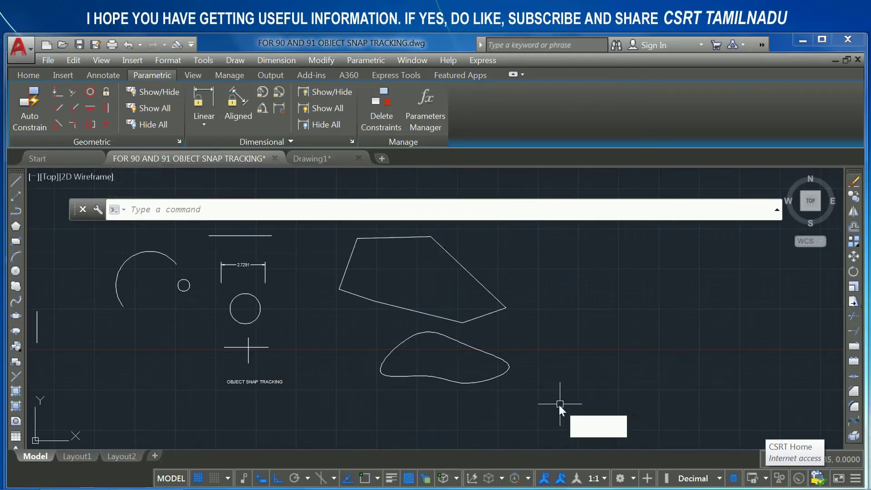
key(Return)
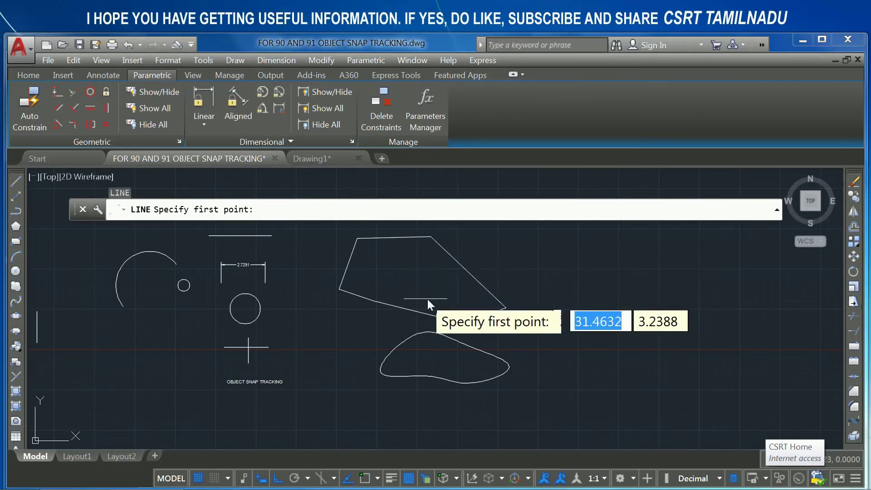
key(Escape)
key(Escape)
Turn on the Node snap and preview it on the definition points of the linear dimension with the Line command
click(378, 479)
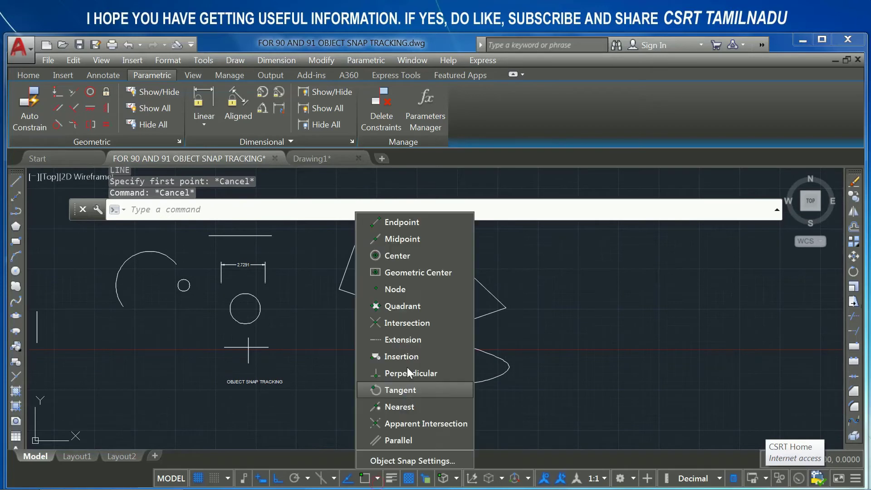
click(402, 289)
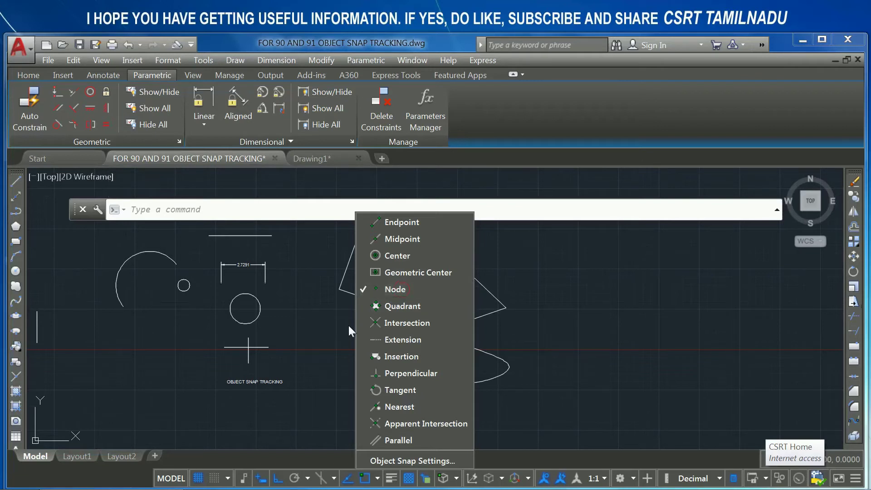
scroll(245, 270, up, 8)
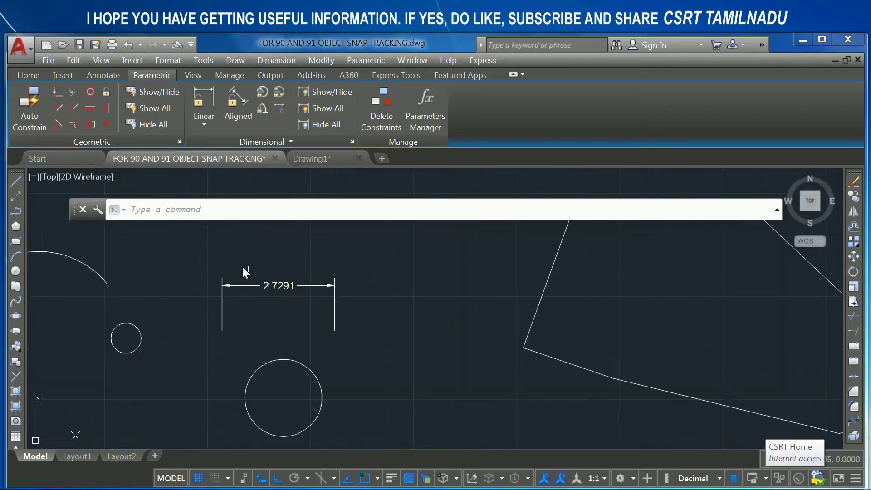
scroll(247, 271, down, 3)
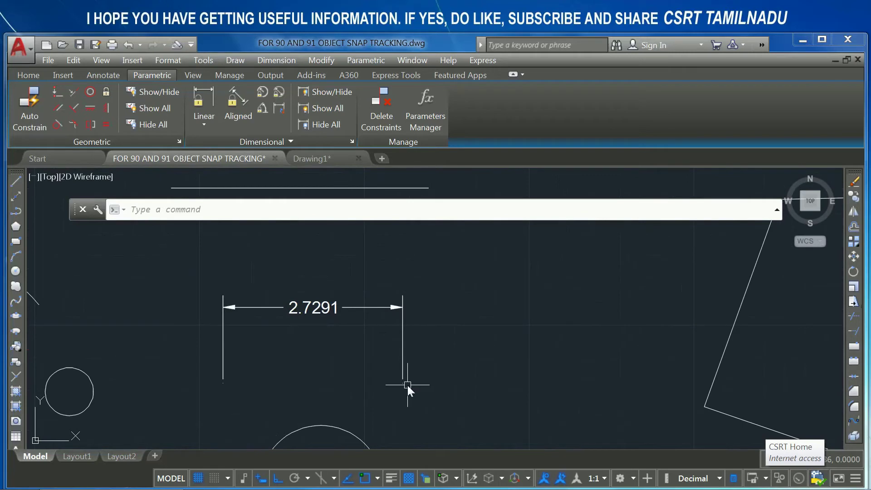
text(l)
key(Return)
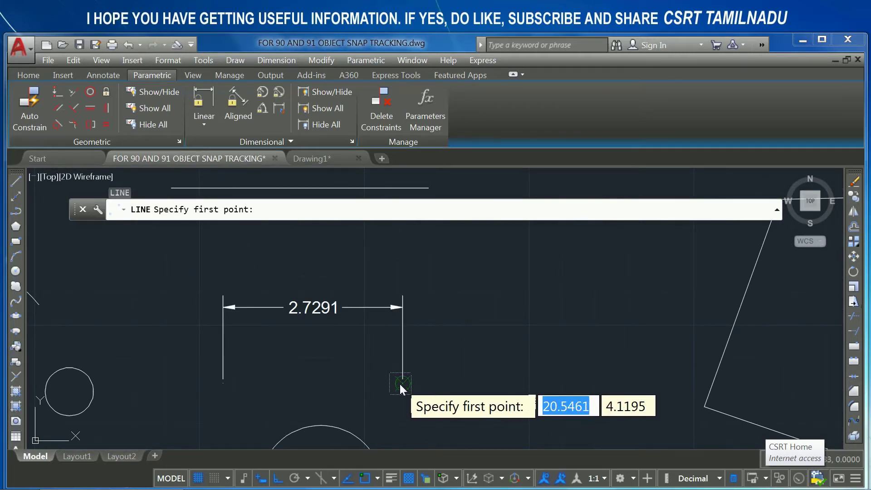
mouse_move(402, 387)
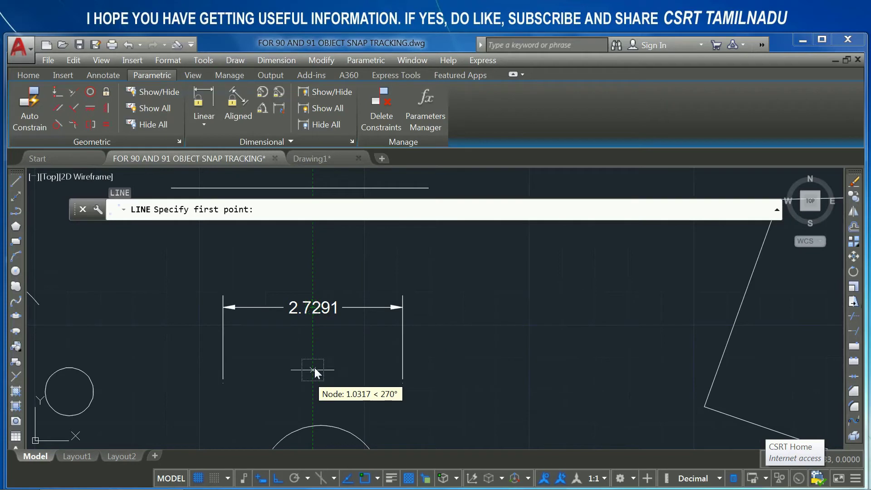
key(Escape)
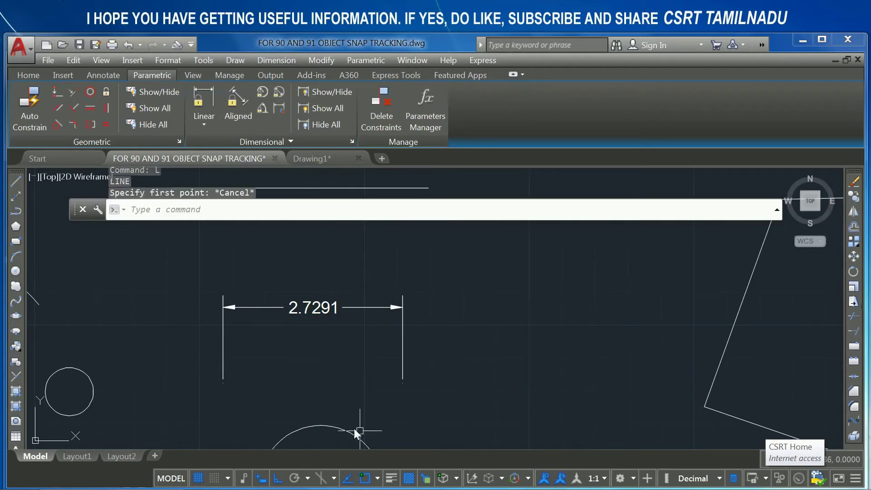
Turn off the Node snap and check the Line command around the linear dimension without drawing
click(377, 478)
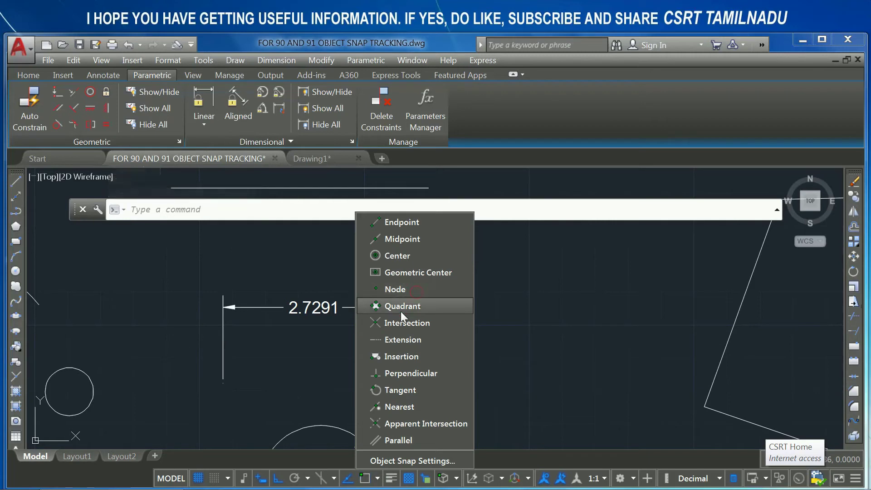
click(303, 351)
text(L)
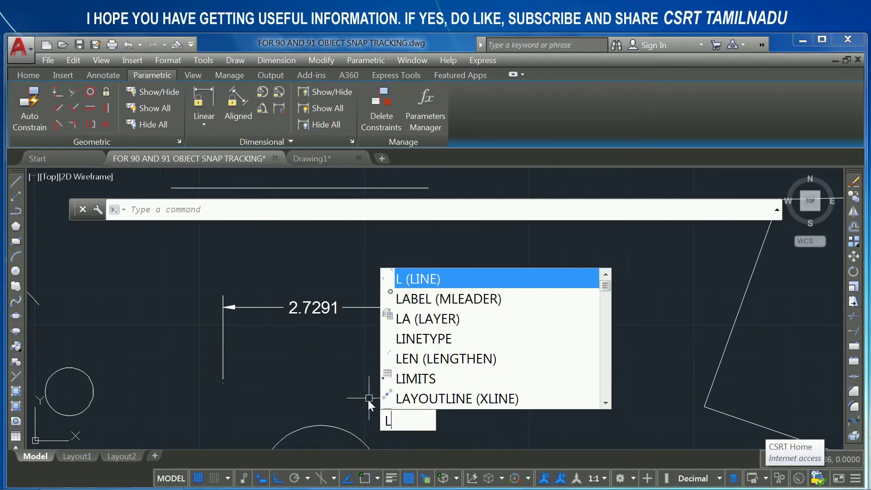
key(Return)
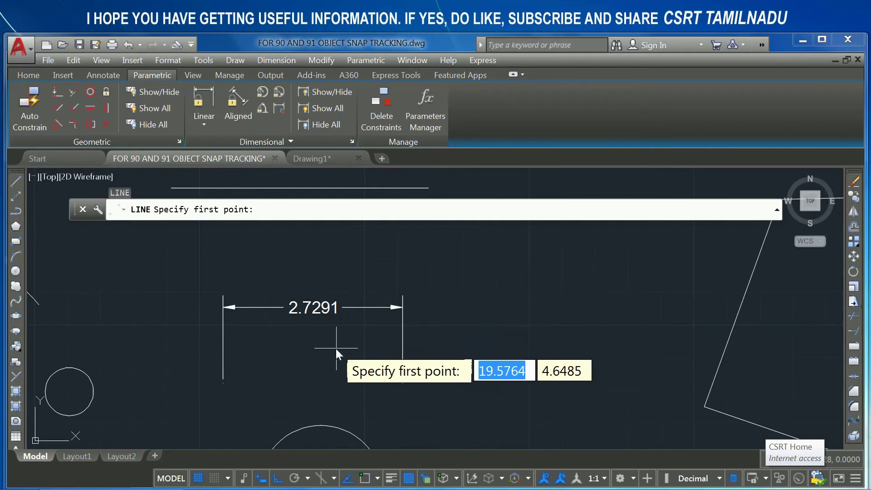
key(Escape)
Turn on the Quadrant snap, and select the circle below the dimension to inspect its grips before clearing the selection
click(377, 478)
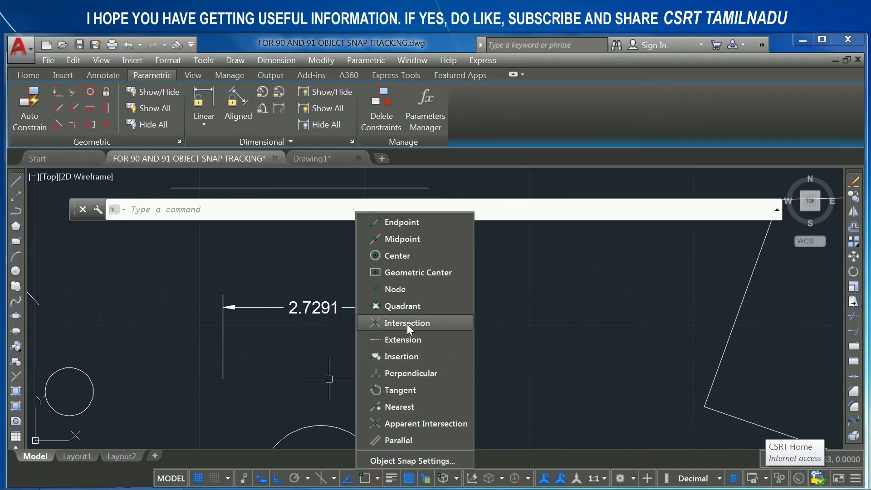
click(411, 310)
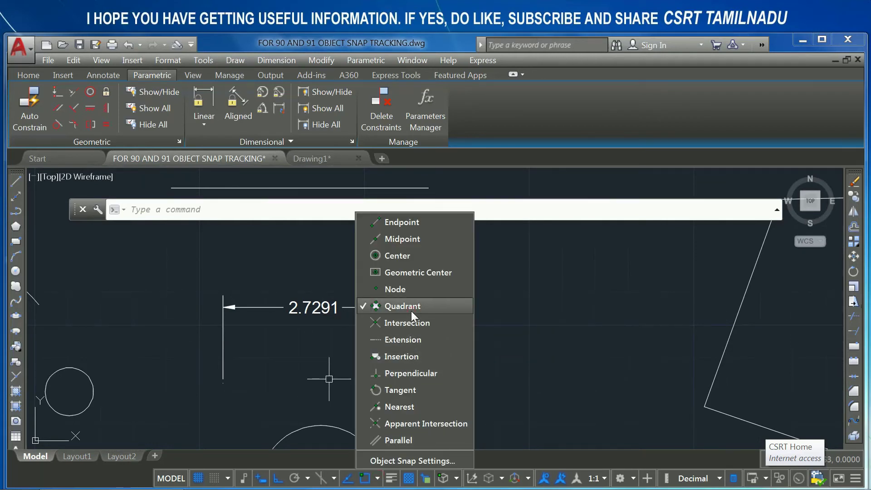
middle_drag(289, 414, 325, 266)
click(346, 291)
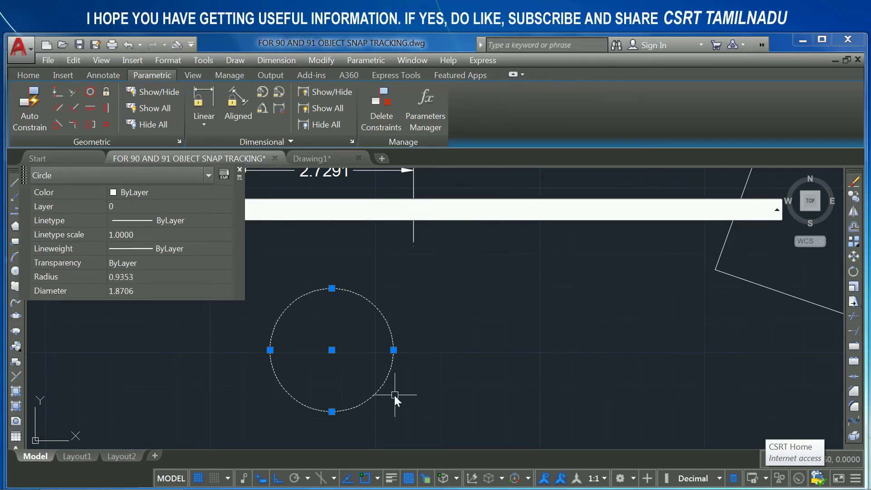
key(Escape)
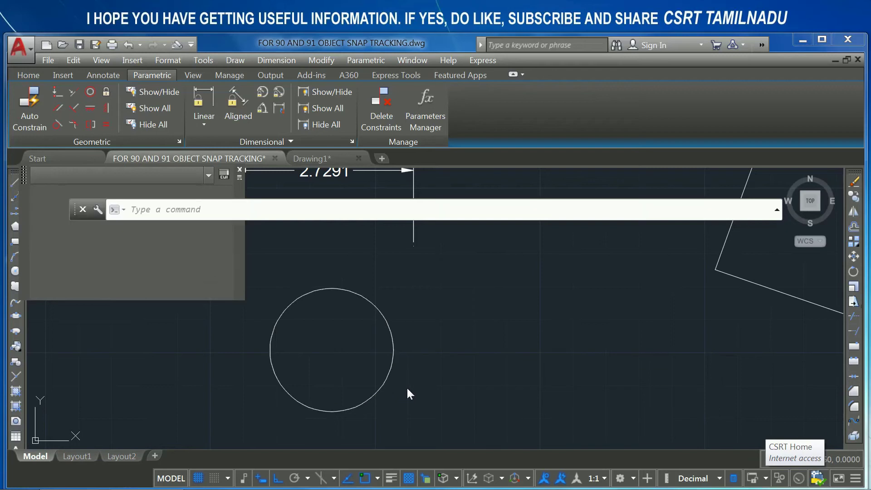
Preview the Quadrant snap on the circle below the dimension with the Line command, without drawing
text(l)
key(Return)
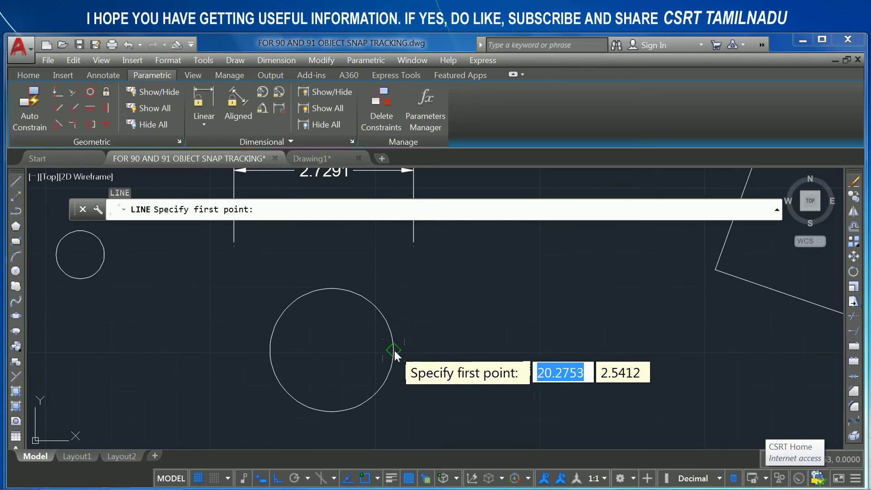
key(Escape)
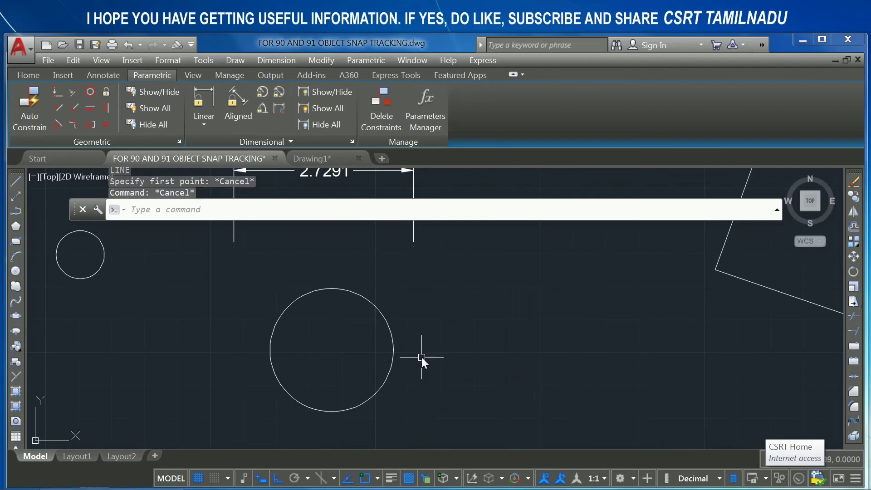
Turn off the Quadrant snap and check the Line command at the circle's edge without drawing
click(378, 478)
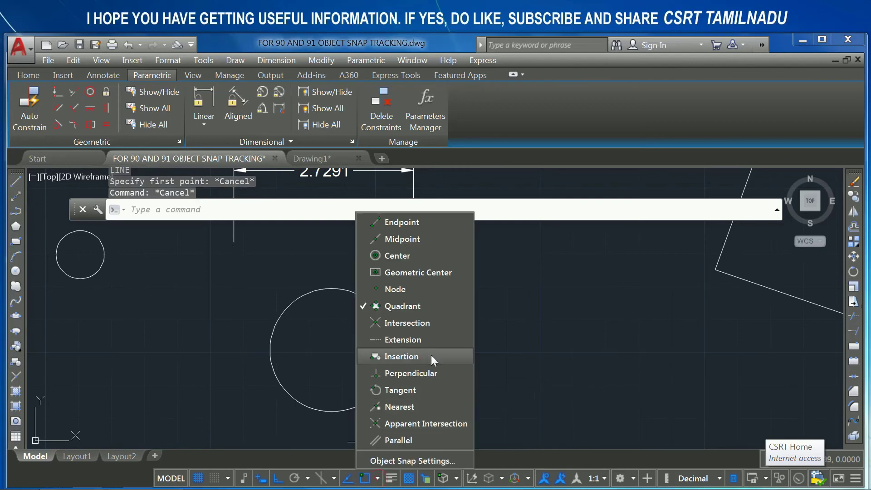
click(410, 306)
click(360, 373)
text(L)
key(Return)
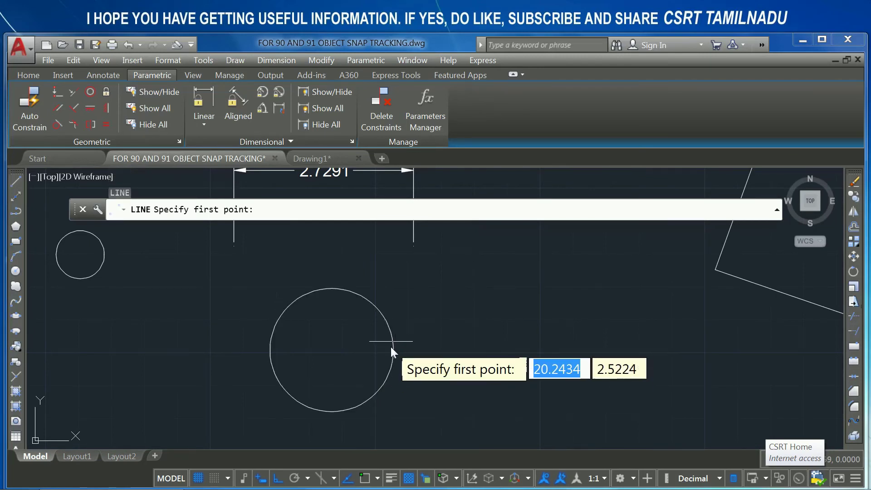
key(Escape)
Open the list of running object snap modes
click(377, 479)
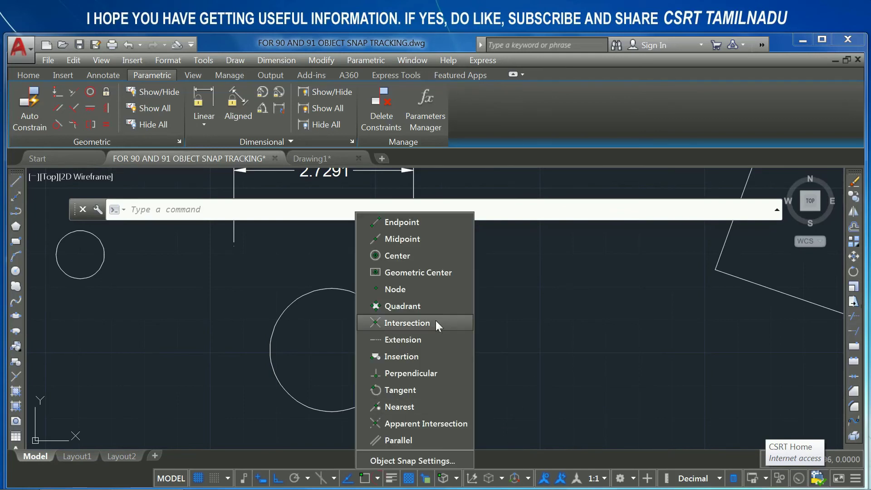